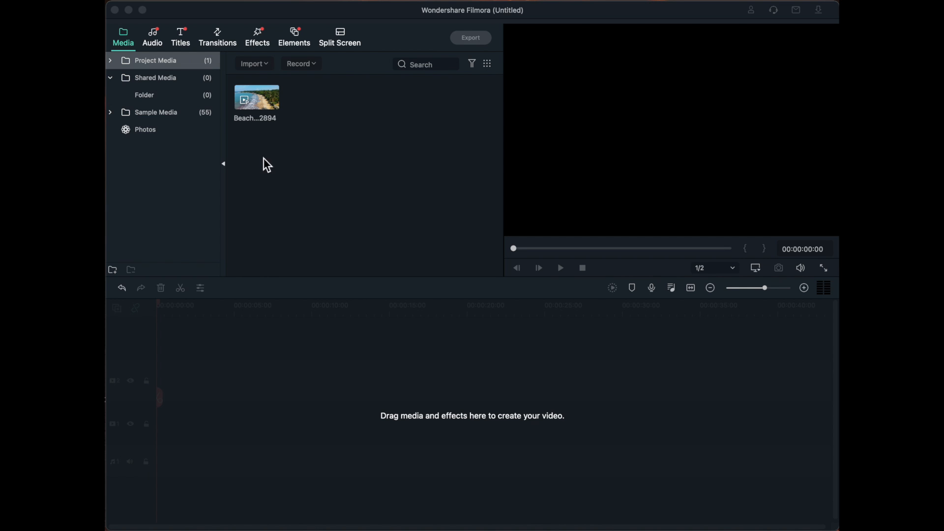
# Place the Black sample color clip at the start of video track 1
pyautogui.click(172, 114)
pyautogui.click(171, 114)
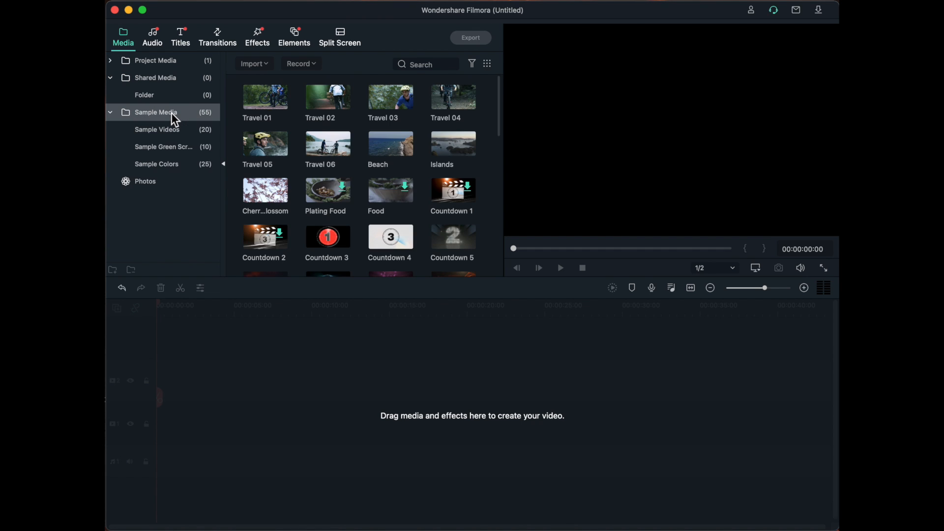
pyautogui.click(168, 164)
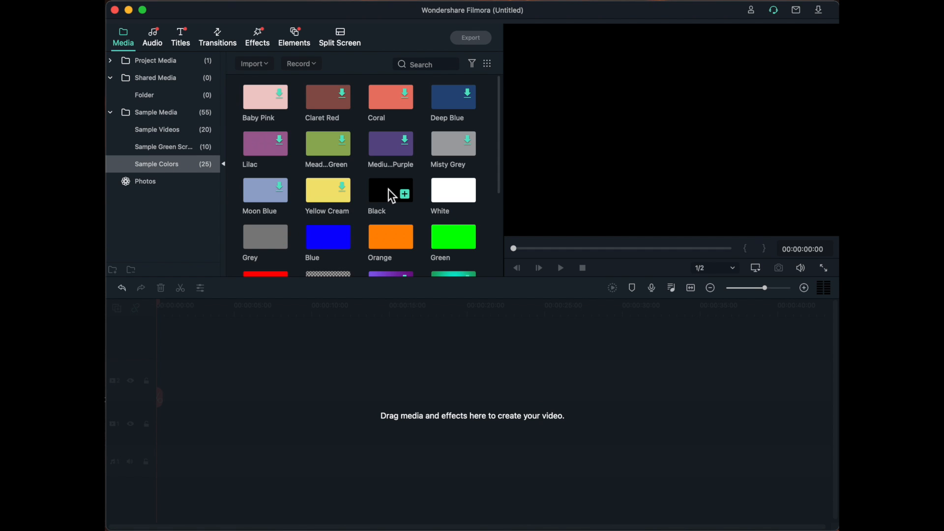
pyautogui.click(392, 196)
pyautogui.moveTo(392, 196); pyautogui.dragTo(202, 418)
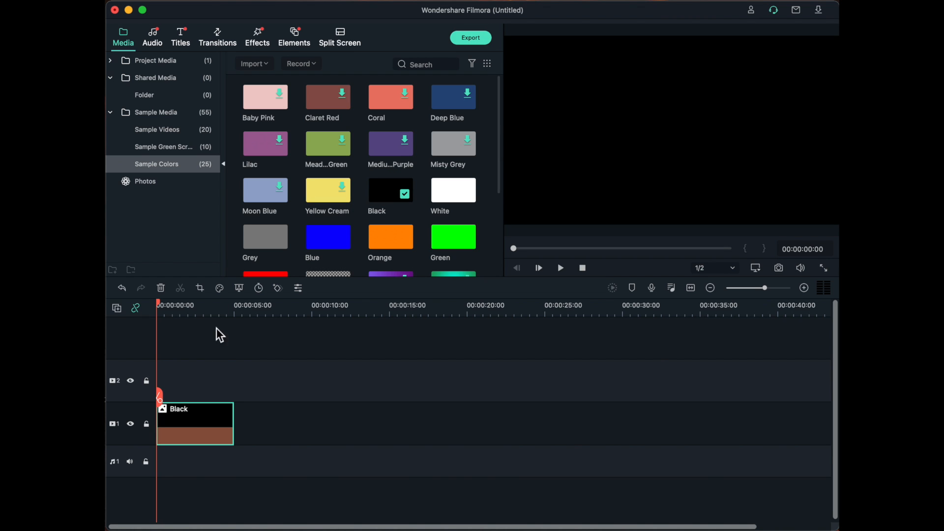
# Add the included Default Title to video track 2, directly above the black clip
pyautogui.click(179, 41)
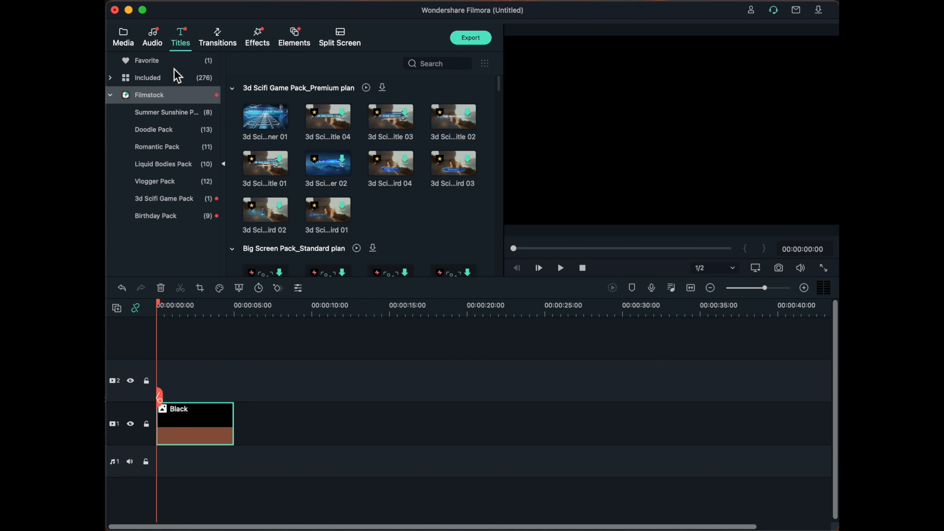
pyautogui.click(154, 78)
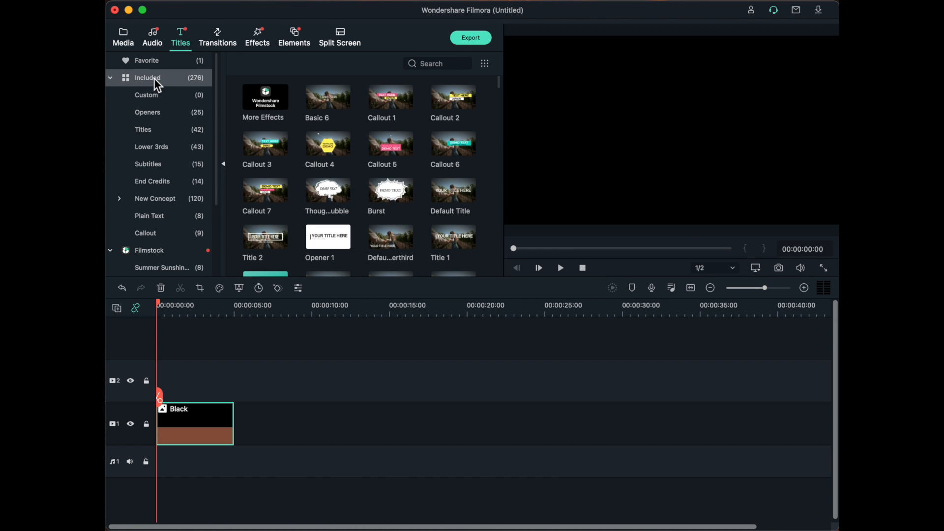
pyautogui.click(146, 129)
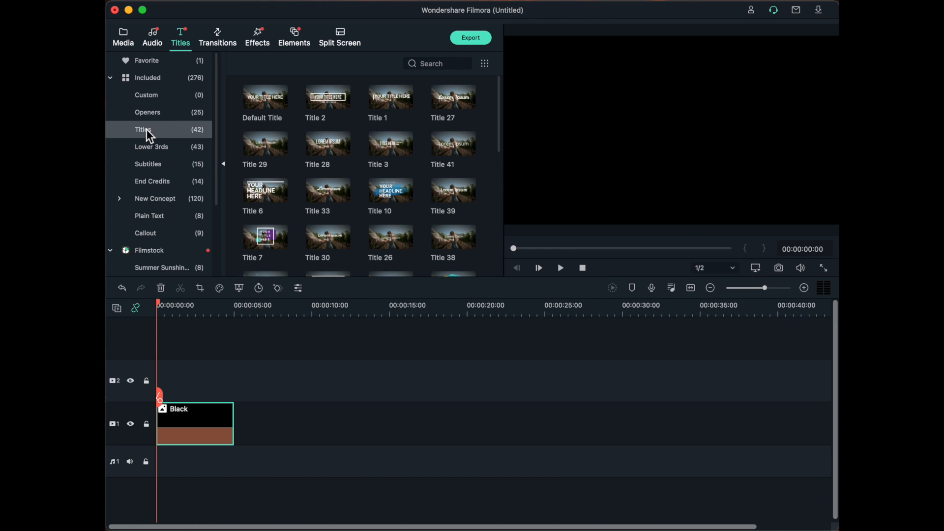
pyautogui.moveTo(264, 97); pyautogui.dragTo(167, 378)
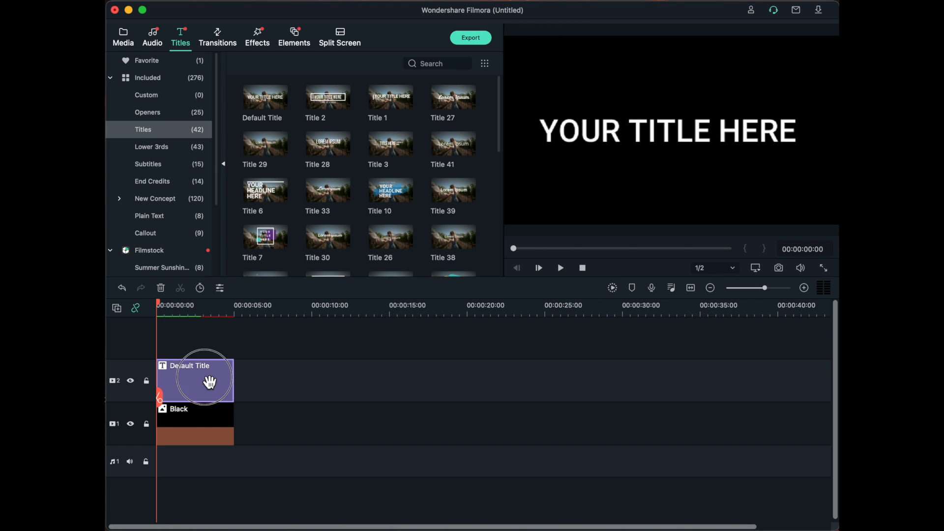
# Open the title's advanced text settings and replace its text with TROPICAL
pyautogui.doubleClick(210, 383)
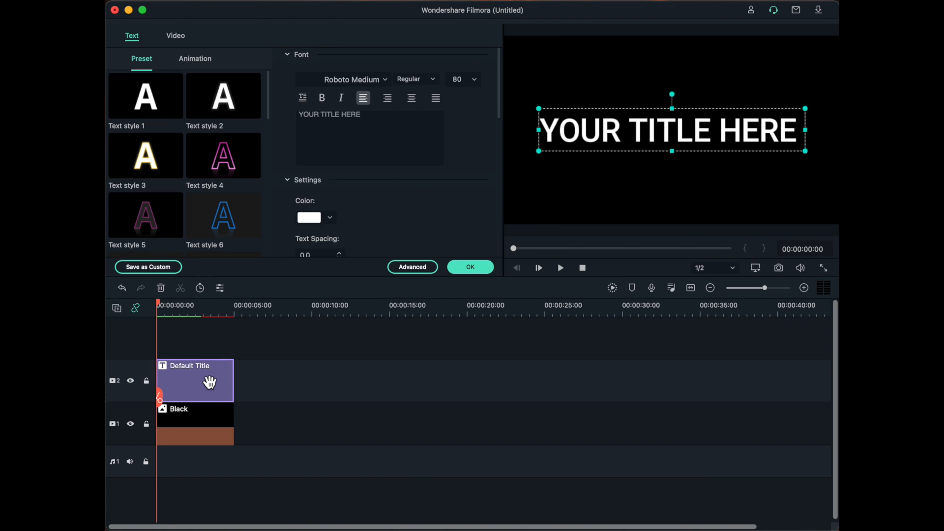
pyautogui.click(412, 267)
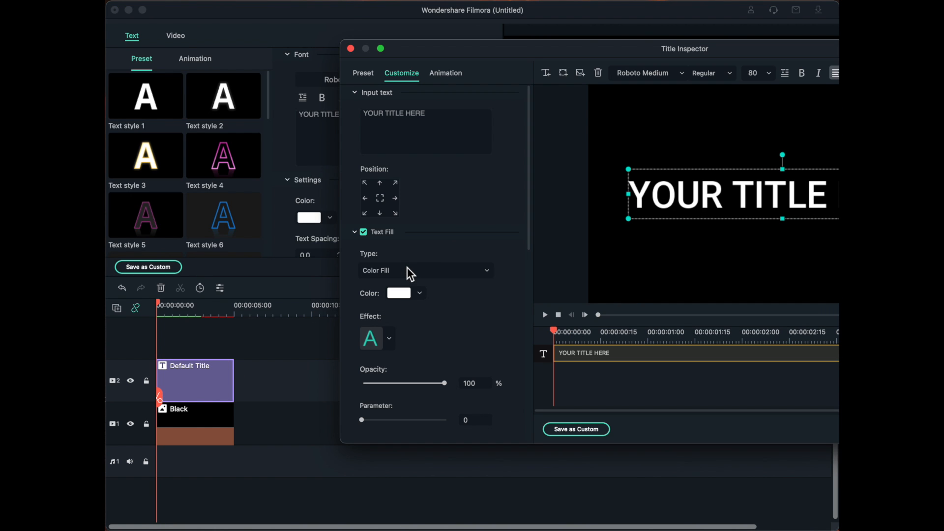
pyautogui.tripleClick(364, 115)
pyautogui.write('TROPICAL')
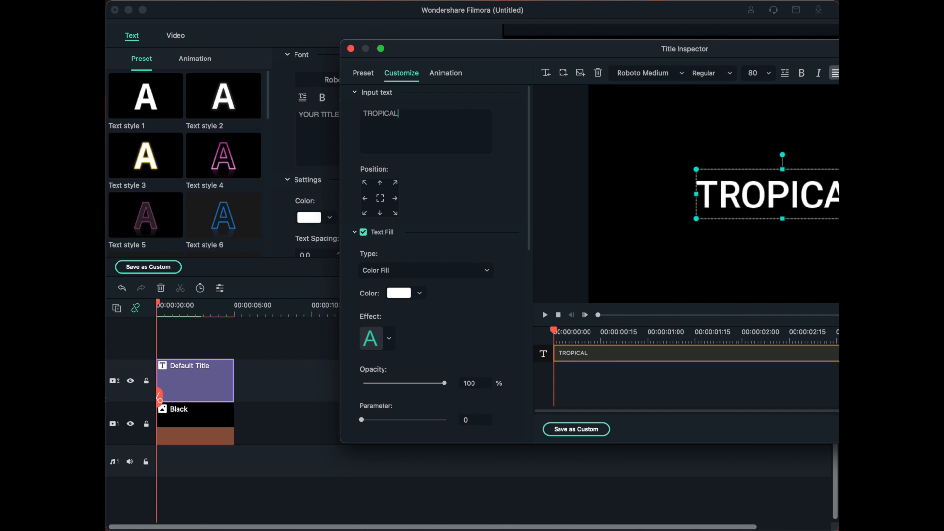
# Set the title's font to Mark Pro Heavy and its size to 150, and apply the changes
pyautogui.click(681, 75)
pyautogui.scroll(3, 649, 141)
pyautogui.scroll(10, 650, 142)
pyautogui.scroll(10, 649, 140)
pyautogui.scroll(3, 649, 140)
pyautogui.click(650, 116)
pyautogui.click(769, 76)
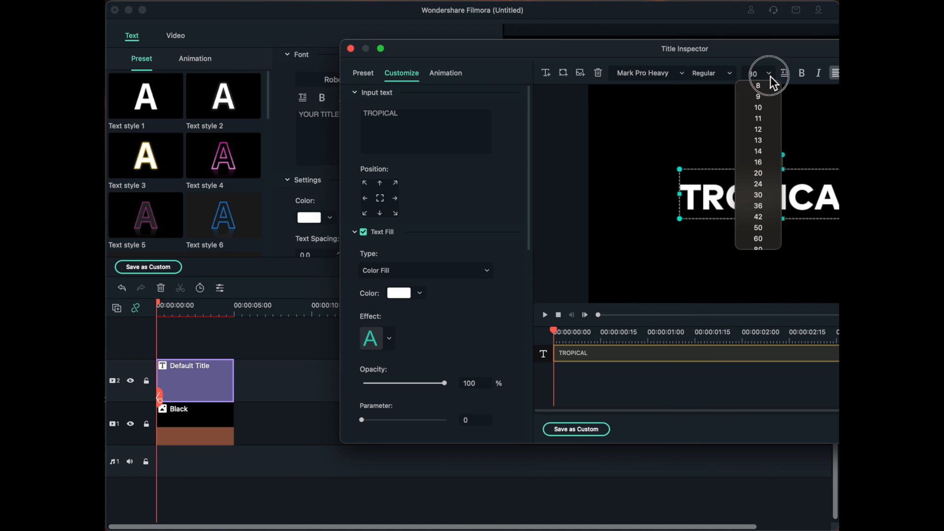
pyautogui.scroll(-3, 760, 179)
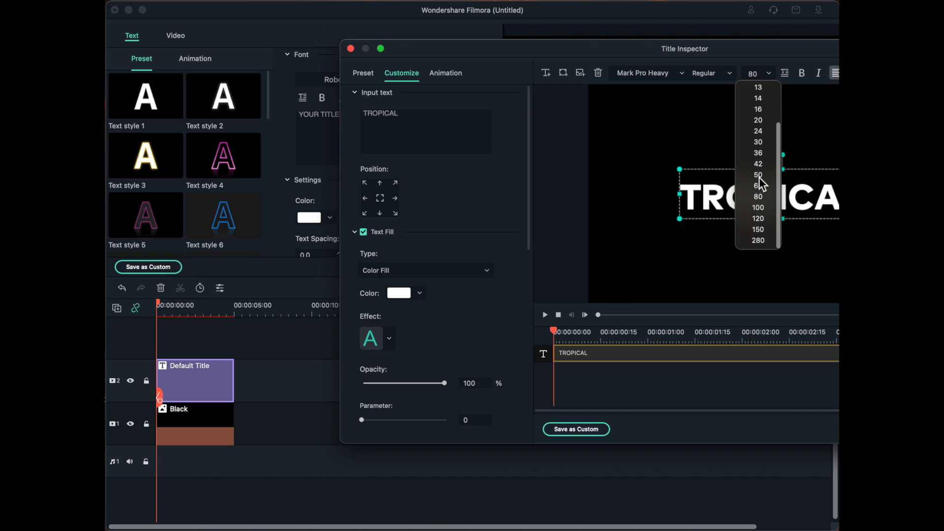
pyautogui.click(758, 233)
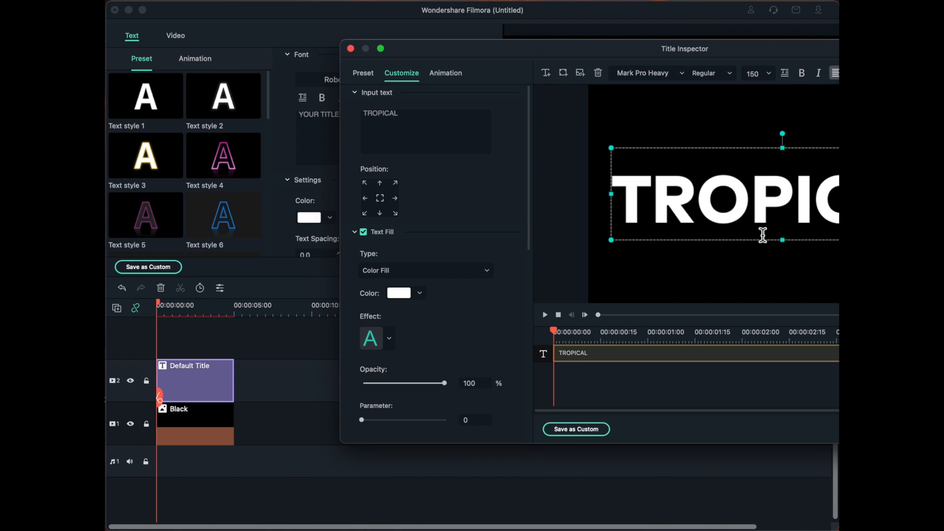
pyautogui.moveTo(728, 49); pyautogui.dragTo(531, 47)
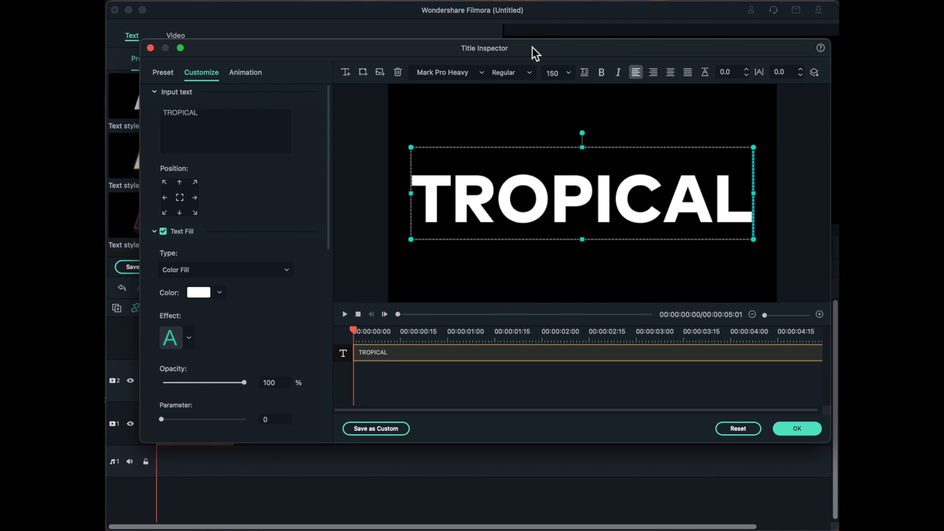
pyautogui.click(797, 430)
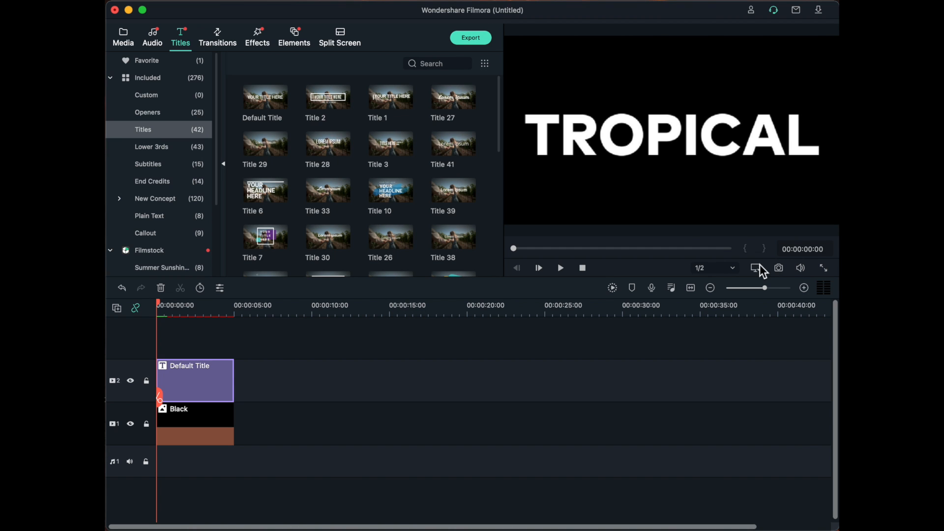
# Capture a snapshot of the TROPICAL title frame and delete the title and black clips from the timeline
pyautogui.click(777, 269)
pyautogui.press('Delete')
pyautogui.click(192, 417)
pyautogui.press('Delete')
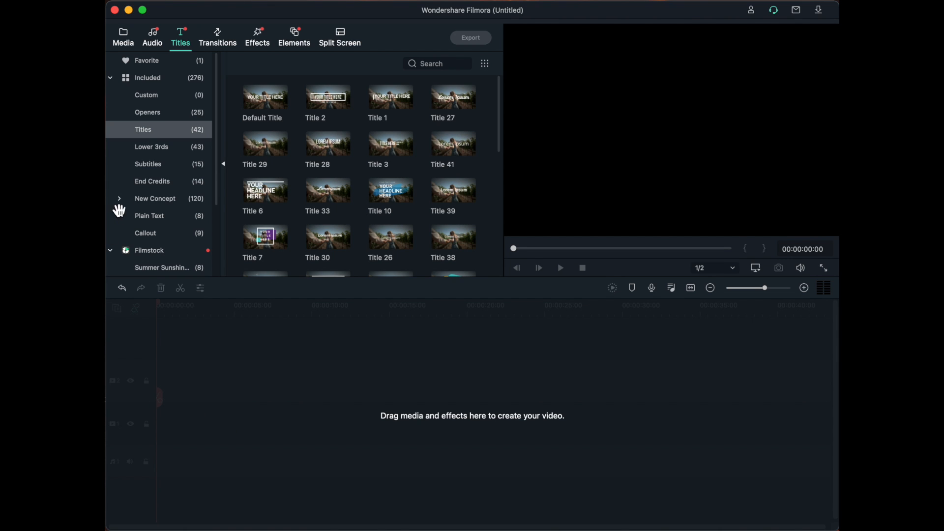
# Place the TROPICAL snapshot from the project media on video track 2 near the timeline's start
pyautogui.click(131, 44)
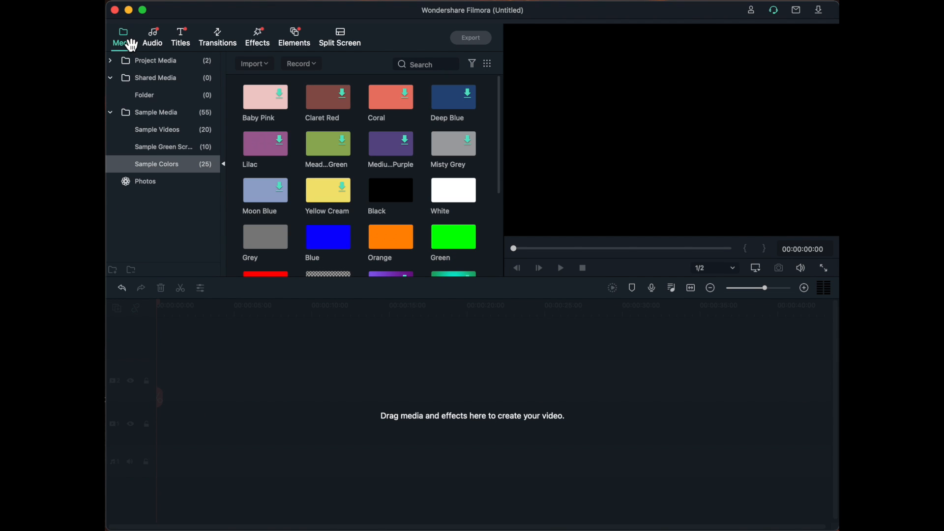
pyautogui.click(162, 63)
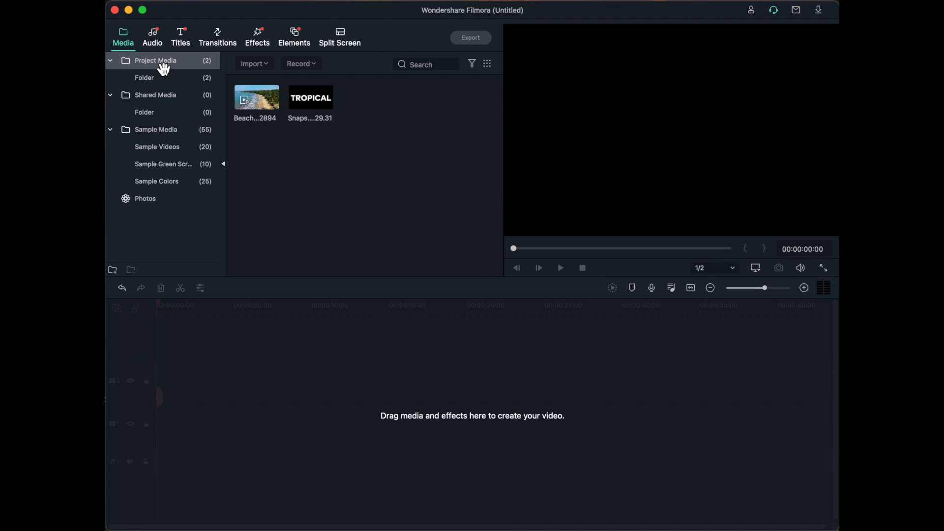
pyautogui.moveTo(321, 109)
pyautogui.moveTo(315, 106); pyautogui.dragTo(167, 378)
# Apply a Pan and Zoom to the snapshot, shrinking the end frame to a tiny rectangle inside the stem of the letter P
pyautogui.rightClick(199, 377)
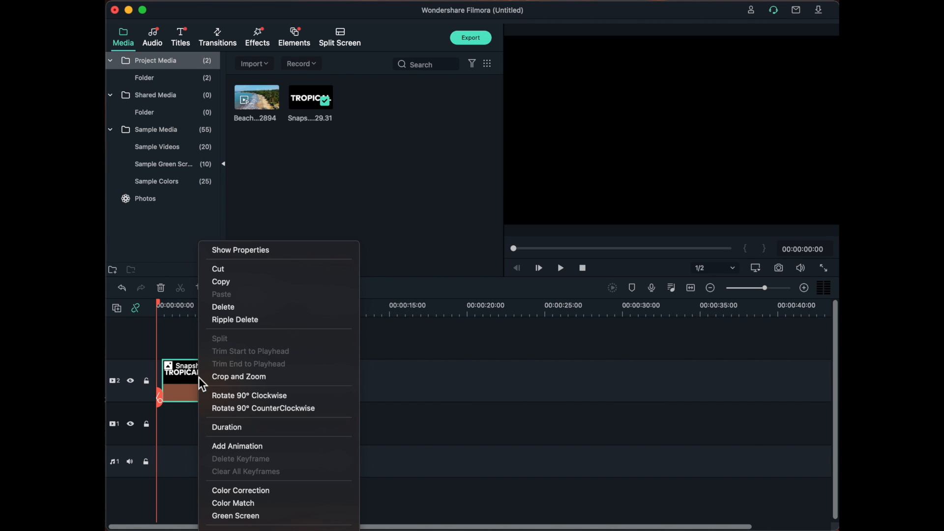
pyautogui.click(246, 377)
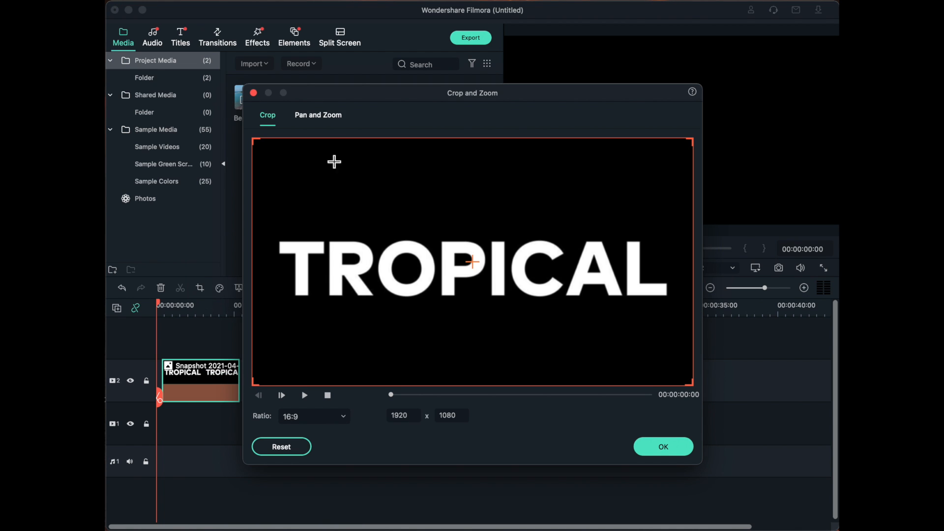
pyautogui.click(322, 116)
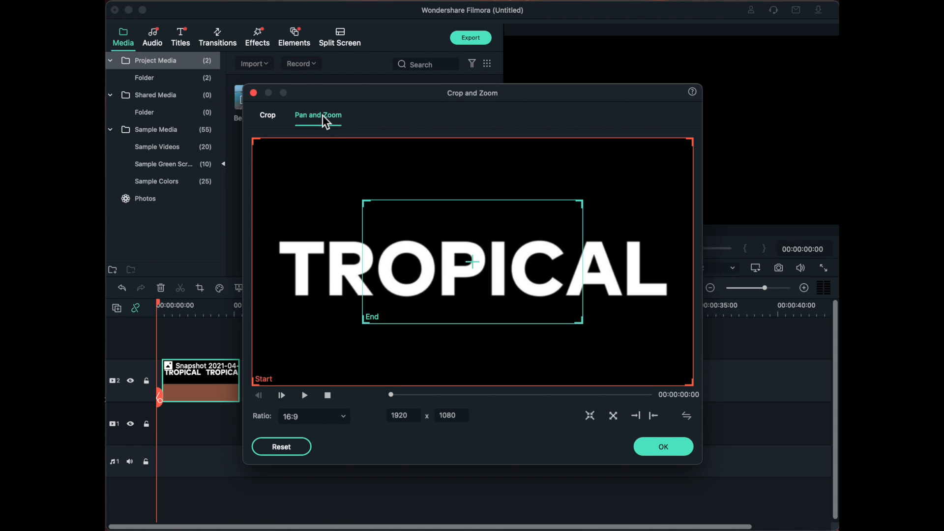
pyautogui.click(364, 323)
pyautogui.moveTo(364, 324); pyautogui.dragTo(455, 272)
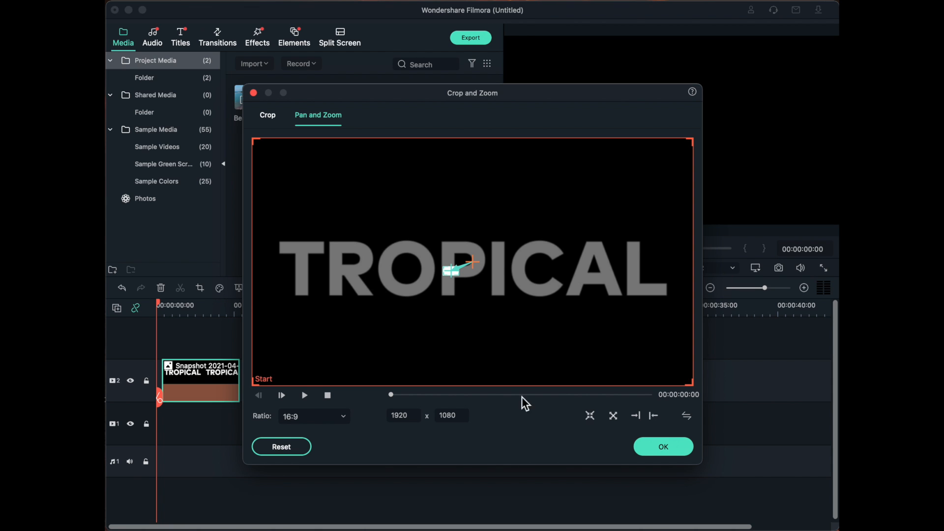
pyautogui.click(664, 448)
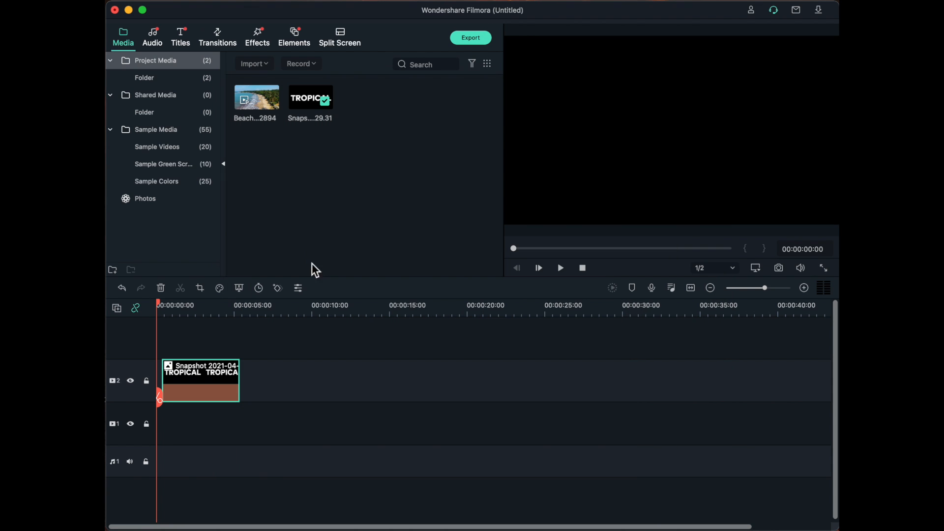
# Place the Beach video on track 1 beneath the snapshot and trim its end to match the snapshot's length
pyautogui.moveTo(263, 106); pyautogui.dragTo(174, 435)
pyautogui.click(387, 360)
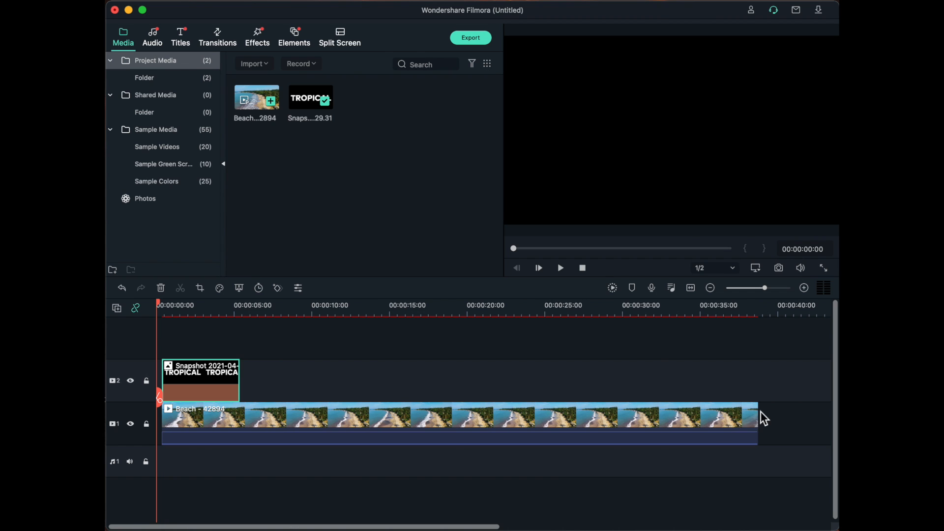
pyautogui.moveTo(760, 414); pyautogui.dragTo(243, 410)
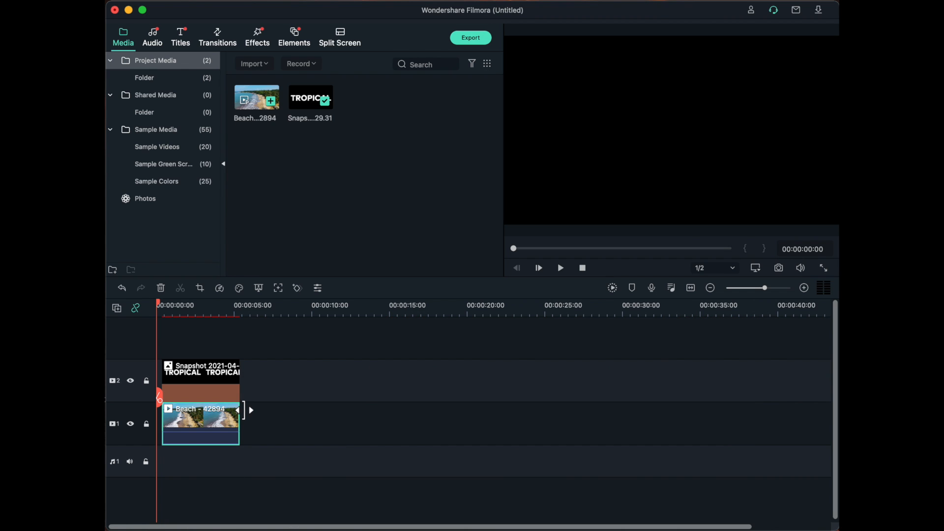
# Align both clips with the start of the timeline and set the snapshot's blending mode to Multiply
pyautogui.click(204, 379)
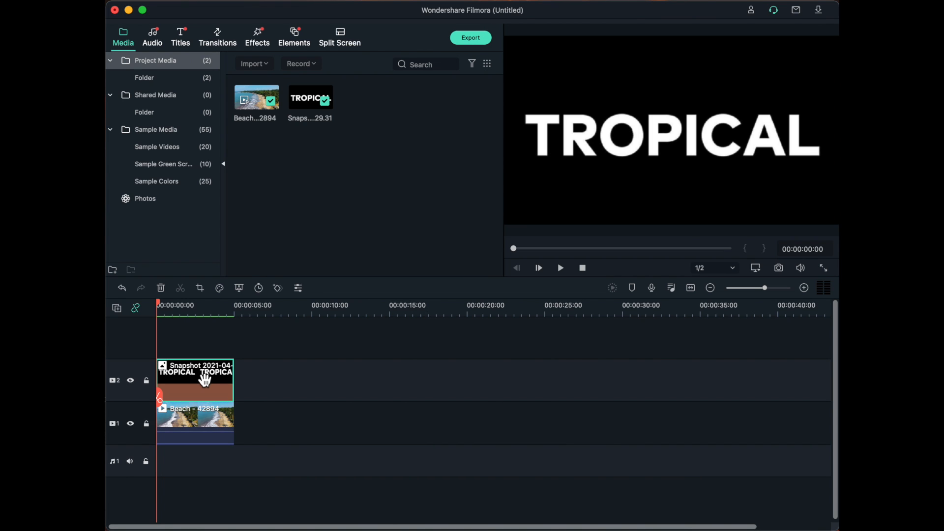
pyautogui.doubleClick(205, 380)
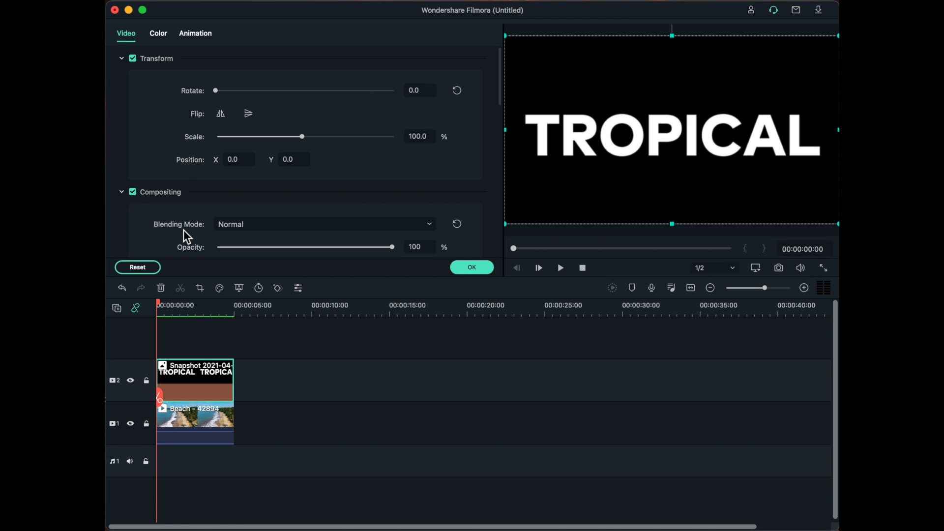
pyautogui.click(425, 226)
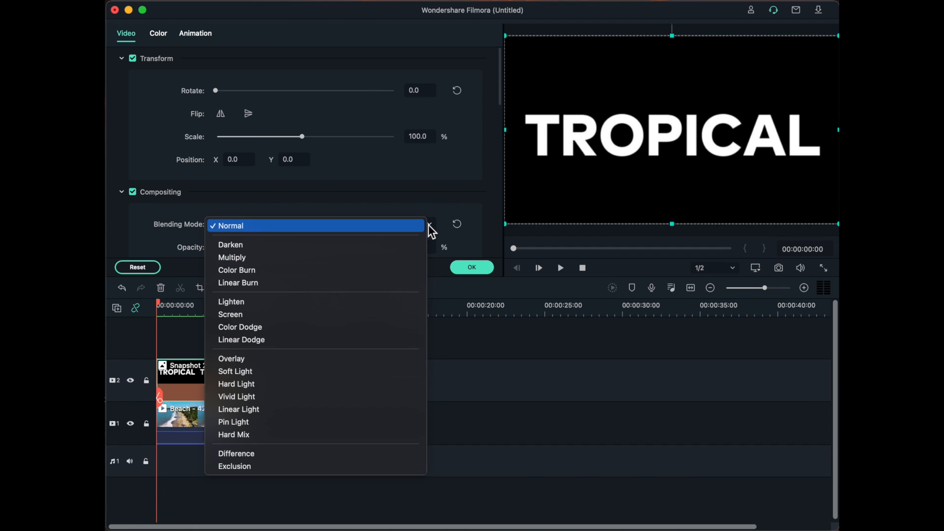
pyautogui.click(363, 258)
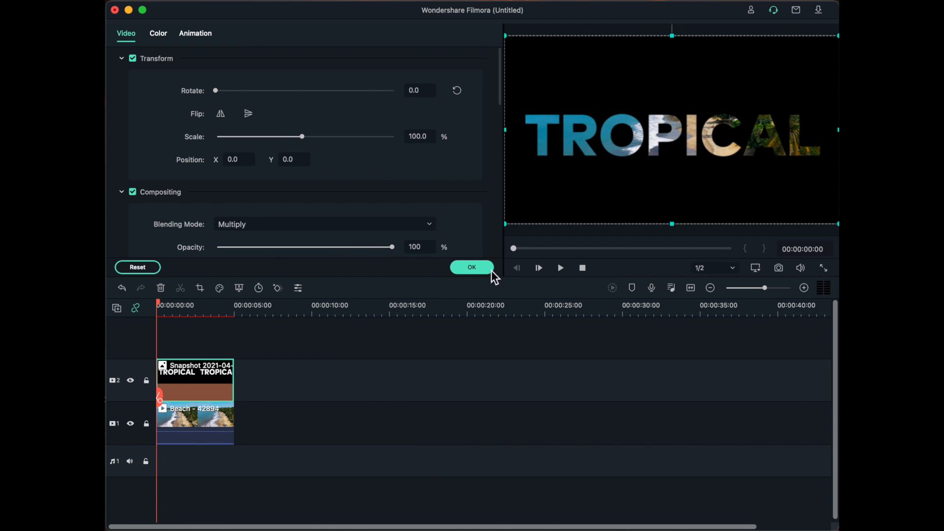
pyautogui.click(475, 268)
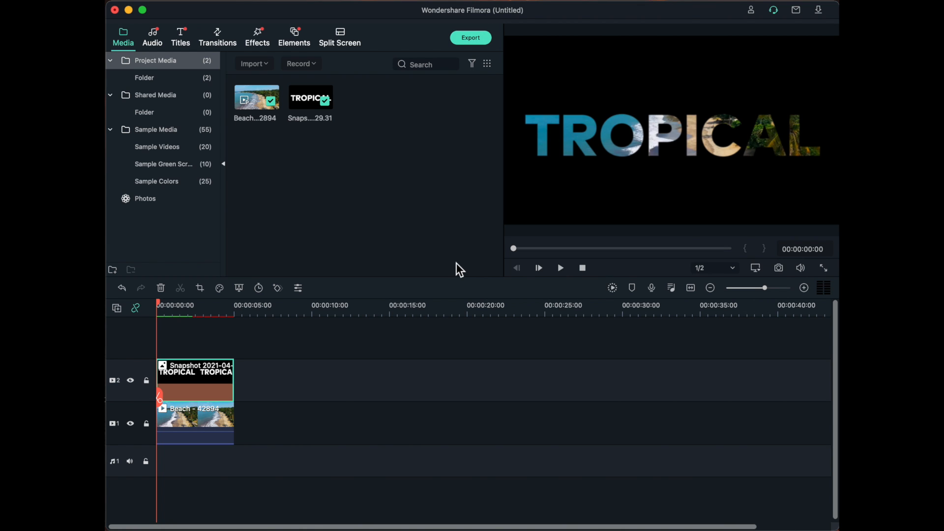
# Add the 3 Water springs music to audio track 1 and cut off the part beyond the end of the video clips
pyautogui.click(154, 36)
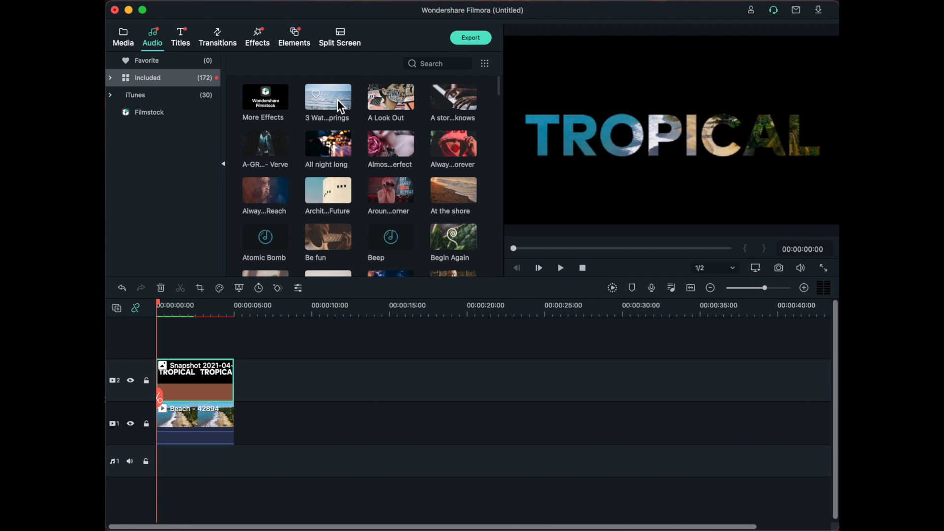
pyautogui.moveTo(319, 106); pyautogui.dragTo(161, 463)
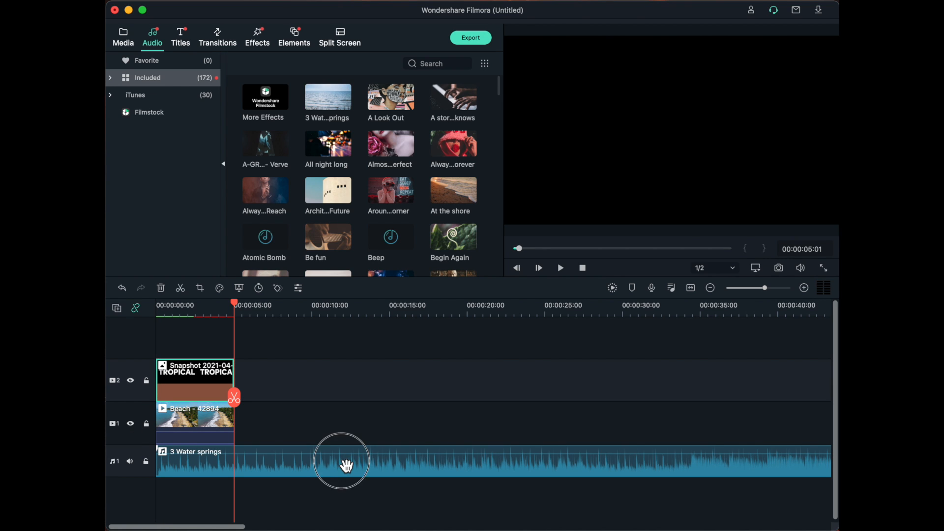
pyautogui.click(346, 465)
pyautogui.press('super+b')
pyautogui.press('Delete')
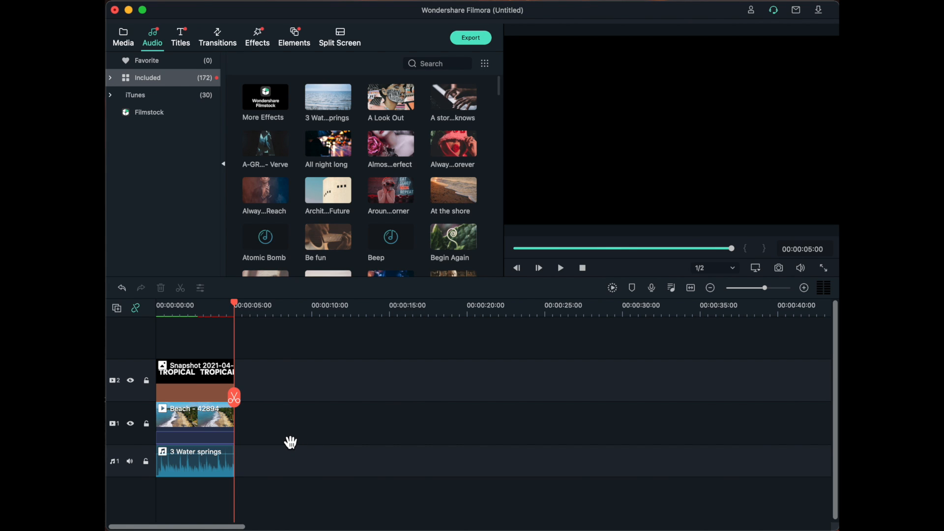
# Trim the end of the TROPICAL snapshot clip so it lasts about 3 seconds
pyautogui.click(218, 388)
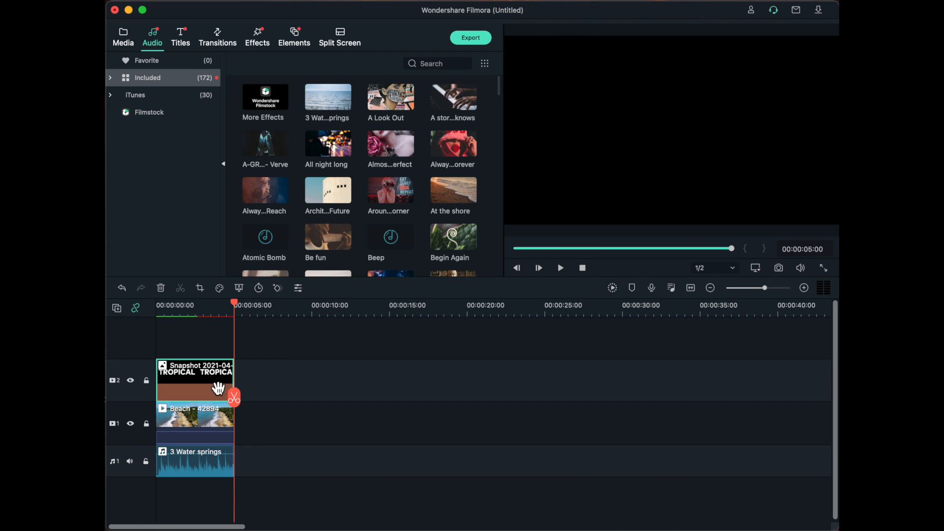
pyautogui.moveTo(235, 382); pyautogui.dragTo(205, 383)
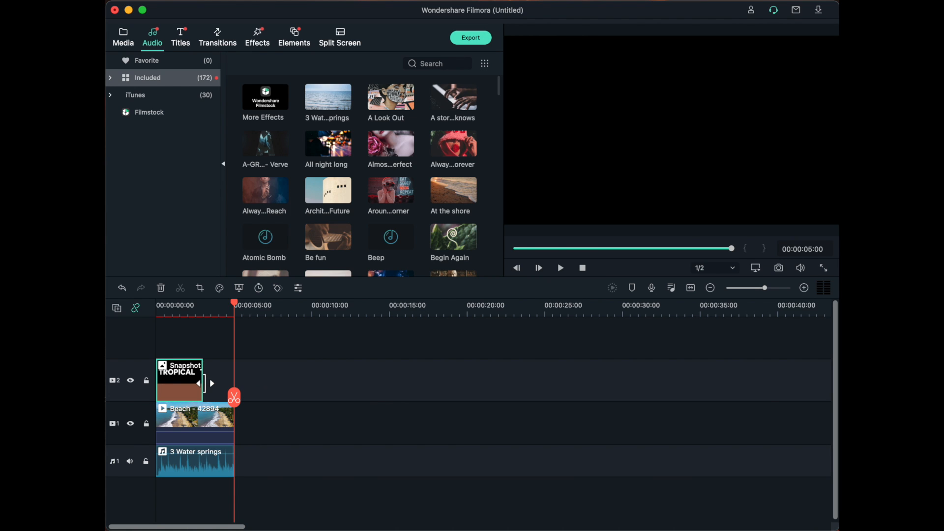
# Add the Default Title on track 2 directly after the snapshot and trim its end to match the Beach clip's end
pyautogui.click(182, 39)
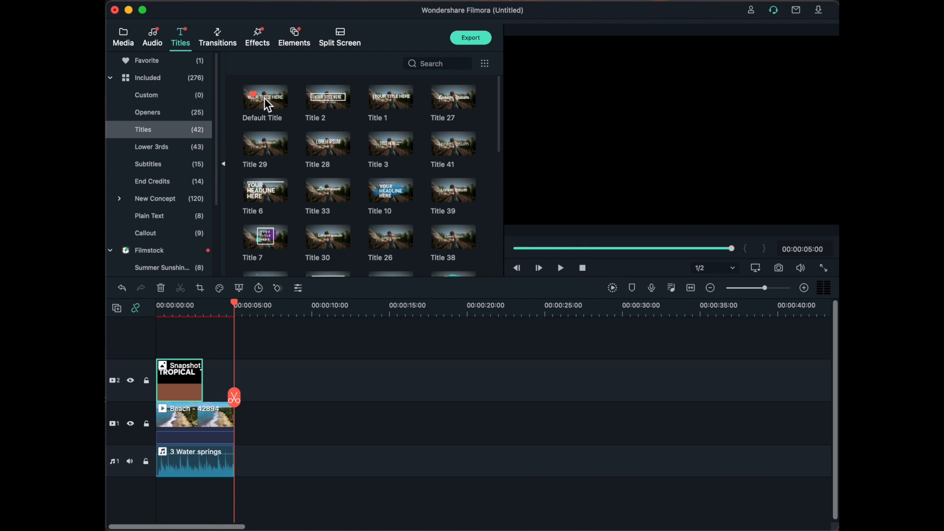
pyautogui.moveTo(264, 98); pyautogui.dragTo(210, 374)
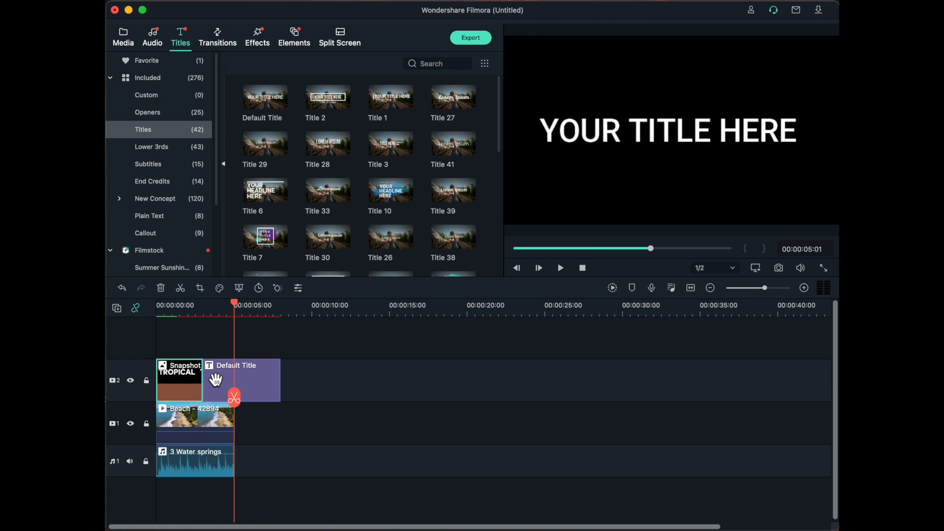
pyautogui.click(276, 383)
pyautogui.moveTo(275, 383); pyautogui.dragTo(235, 382)
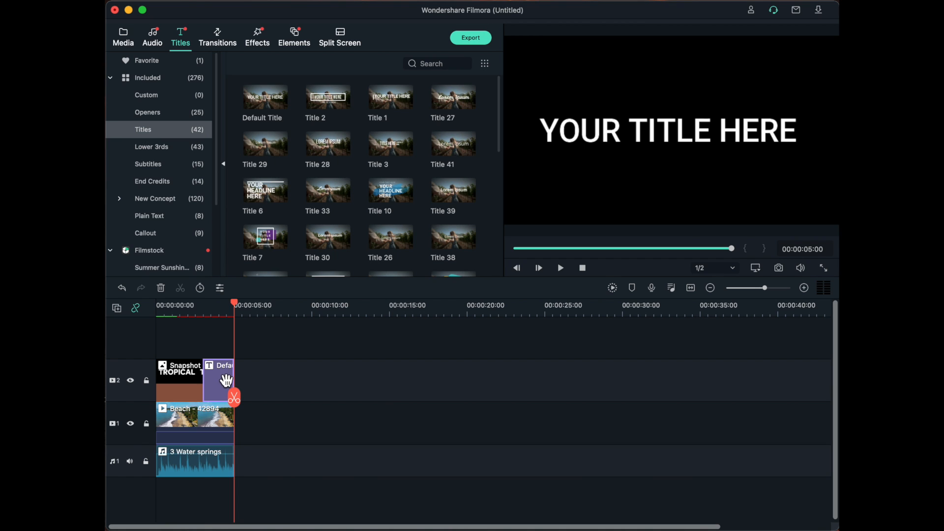
# Replace the title clip's placeholder text with "Thanks for Watching!"
pyautogui.doubleClick(226, 381)
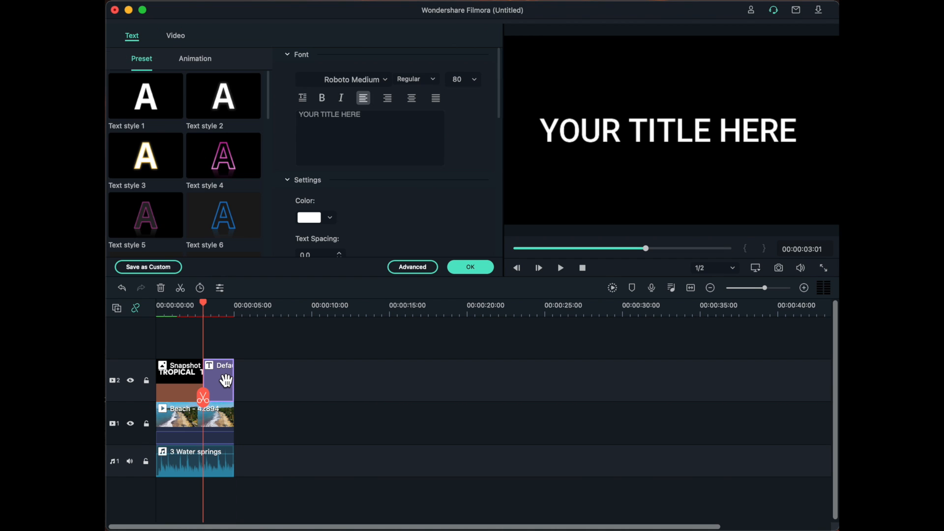
pyautogui.doubleClick(686, 127)
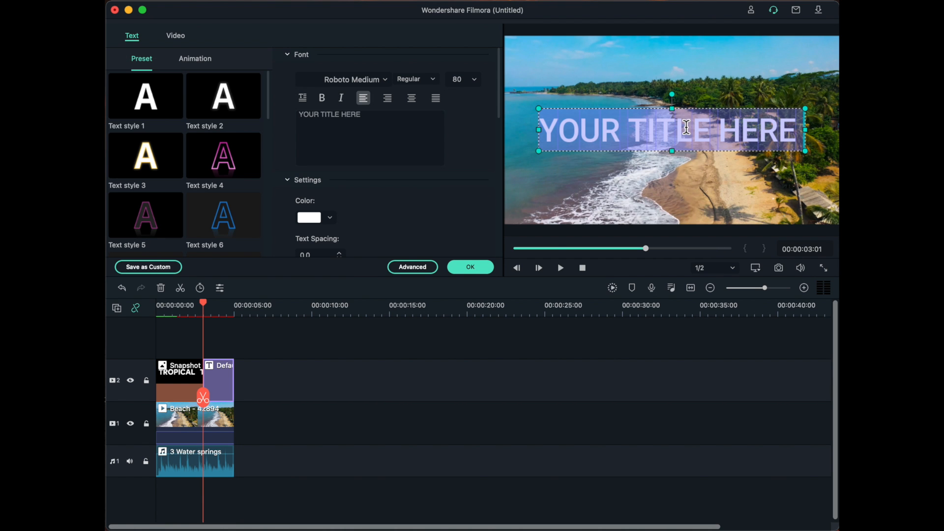
pyautogui.write('Thanks for')
pyautogui.write(' Wact')
pyautogui.press('BackSpace')
pyautogui.press('BackSpace')
pyautogui.write('tching!')
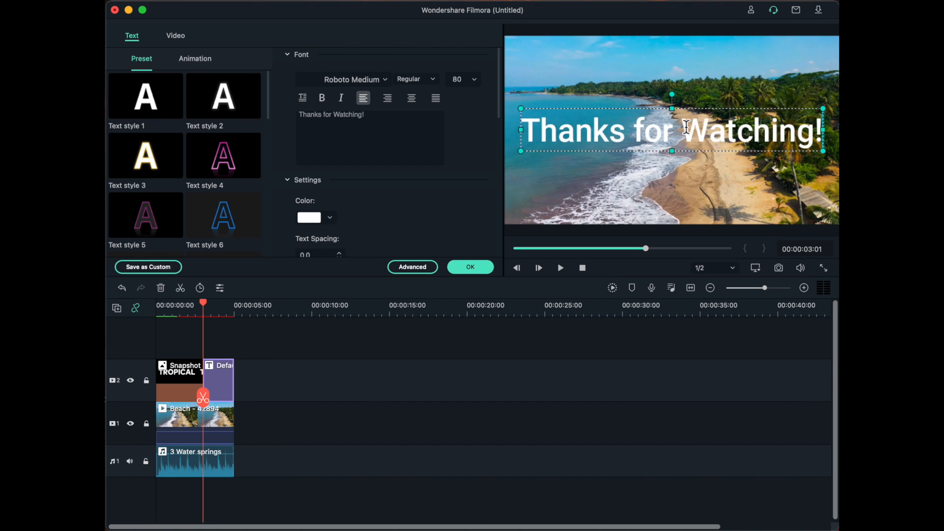
# Move the title text down to the lower edge of the video frame, apply the edit and preview the sequence
pyautogui.moveTo(684, 141); pyautogui.dragTo(678, 202)
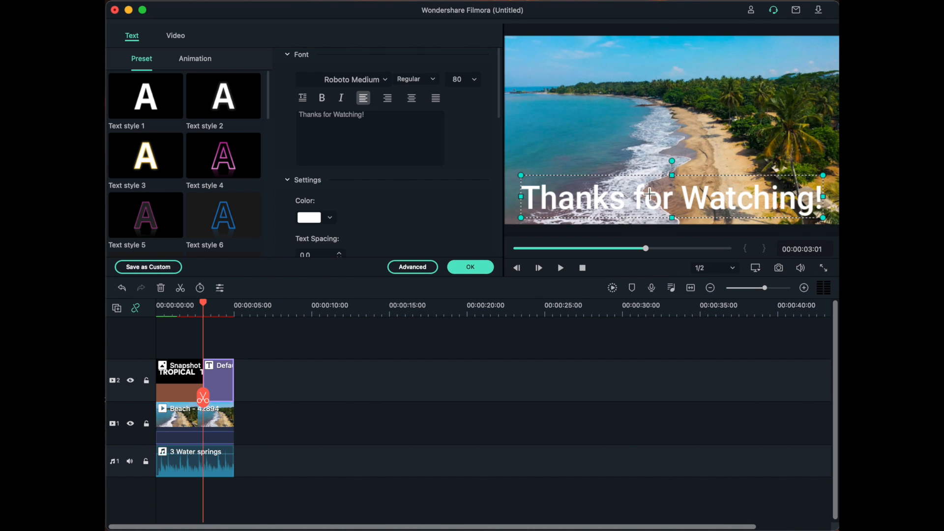
pyautogui.click(469, 267)
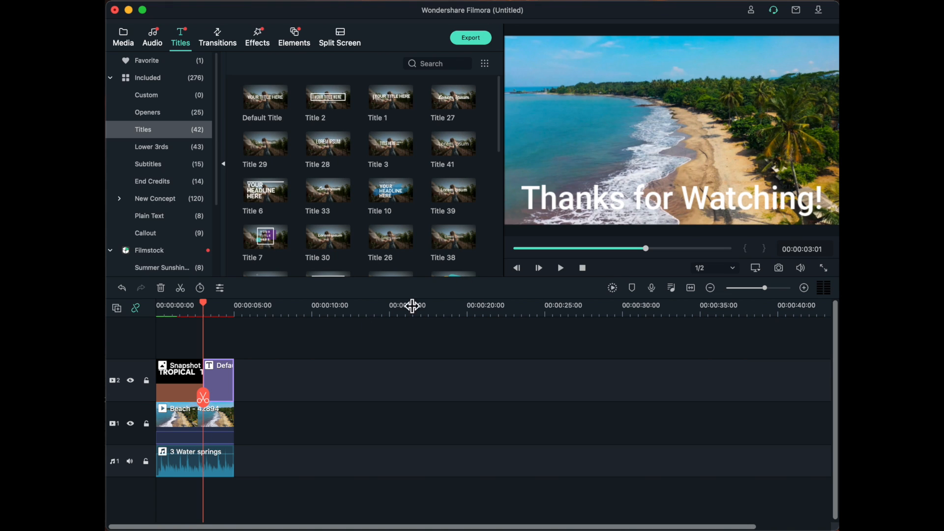
pyautogui.moveTo(203, 303); pyautogui.dragTo(170, 304)
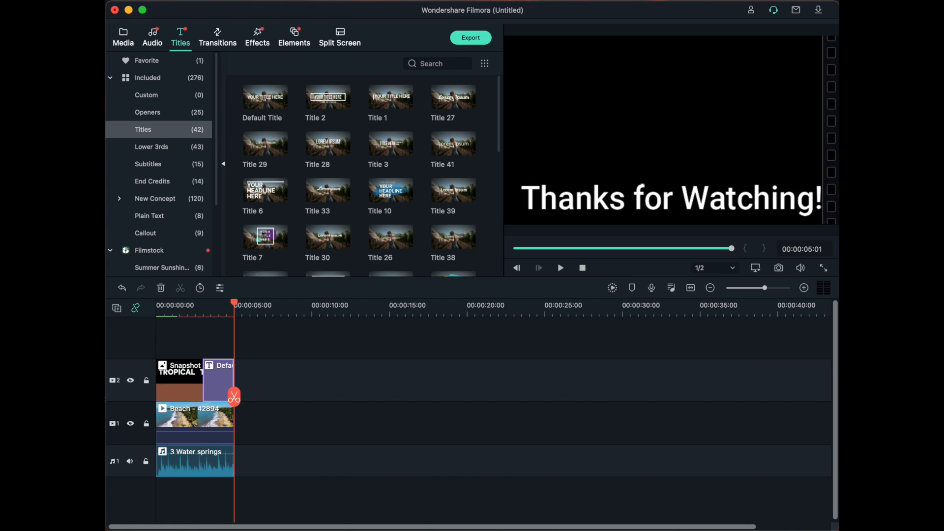